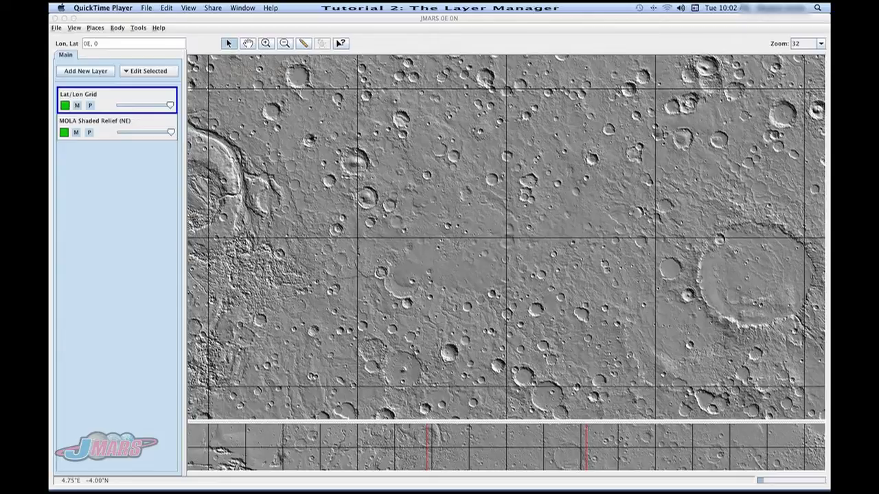
Bring the JMARS window forward, showing the Lat/Lon Grid and MOLA Shaded Relief layers
{"action": "left_click", "coordinate": [70, 63]}
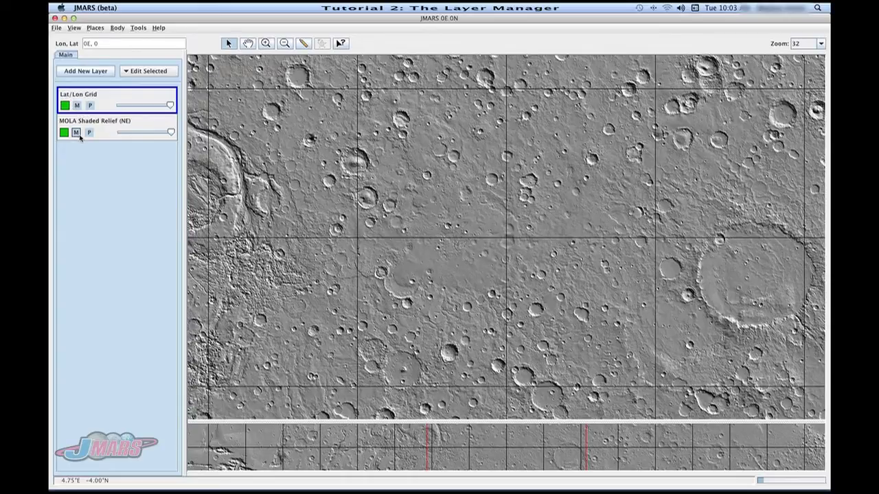
{"action": "left_click", "coordinate": [98, 126]}
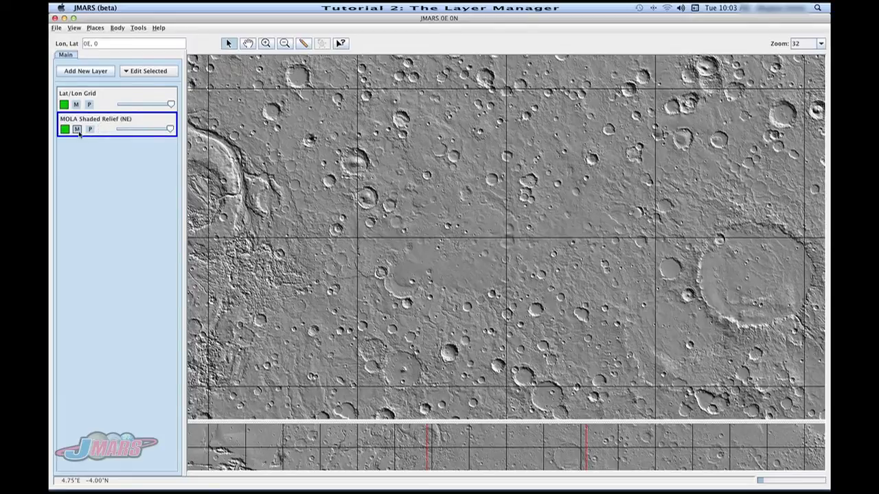
{"action": "left_click", "coordinate": [77, 130]}
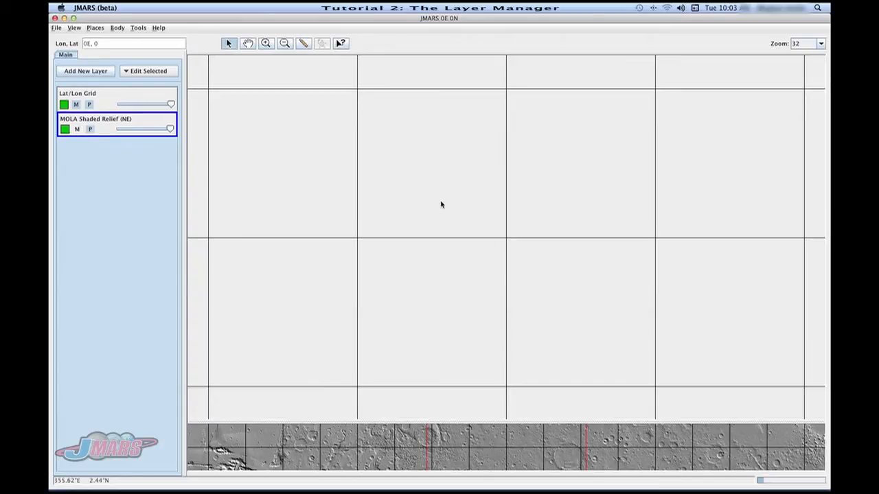
{"action": "left_click", "coordinate": [77, 130]}
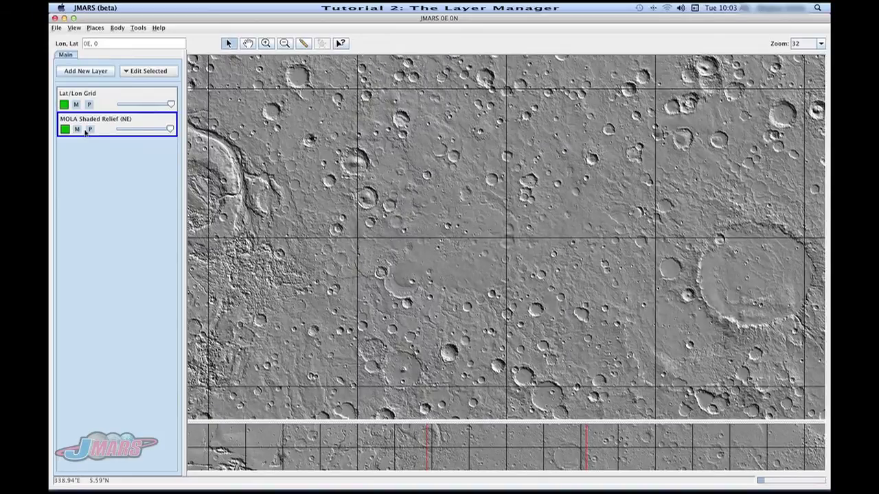
{"action": "left_click", "coordinate": [90, 129]}
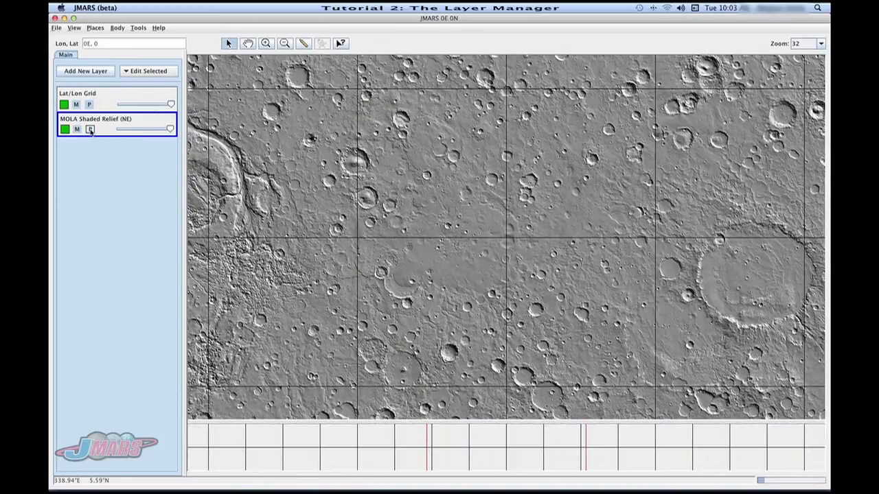
{"action": "left_click", "coordinate": [90, 130]}
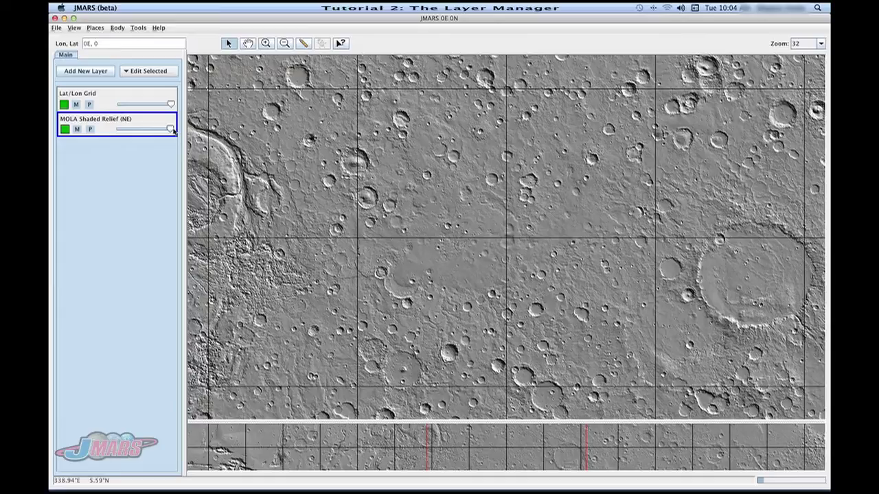
{"action": "mouse_move", "coordinate": [172, 130]}
{"action": "mouse_move", "coordinate": [172, 130]}
{"action": "left_mouse_down"}
{"action": "mouse_move", "coordinate": [106, 130]}
{"action": "mouse_move", "coordinate": [170, 130]}
{"action": "left_mouse_up"}
Add the Viking MDIM 2.1 layer from the Imagery category
{"action": "left_click", "coordinate": [101, 73]}
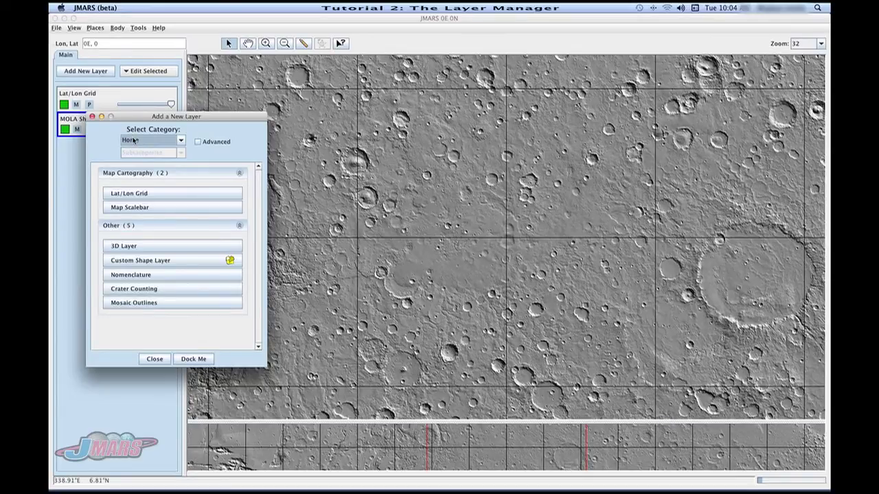
{"action": "left_click", "coordinate": [134, 140]}
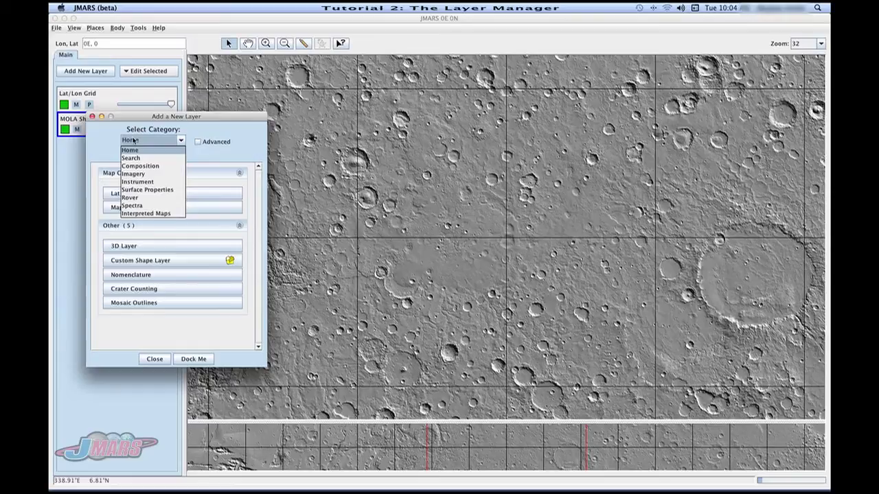
{"action": "left_click", "coordinate": [145, 174]}
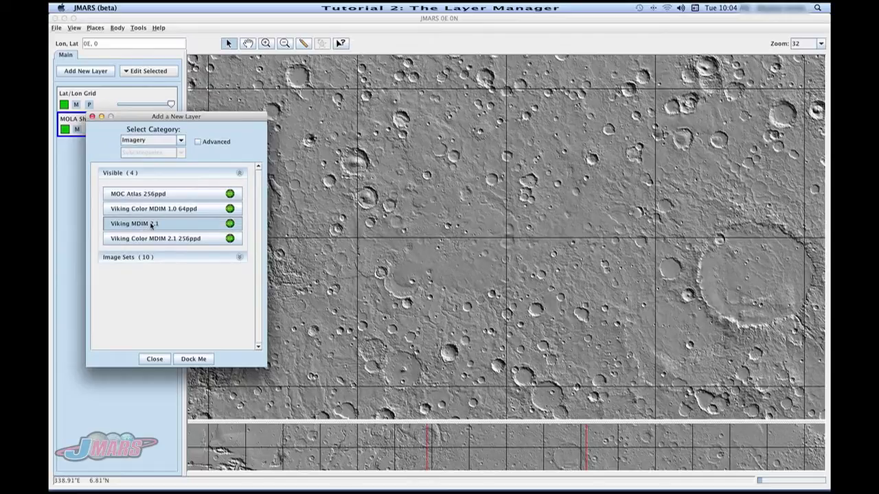
{"action": "left_click", "coordinate": [152, 223]}
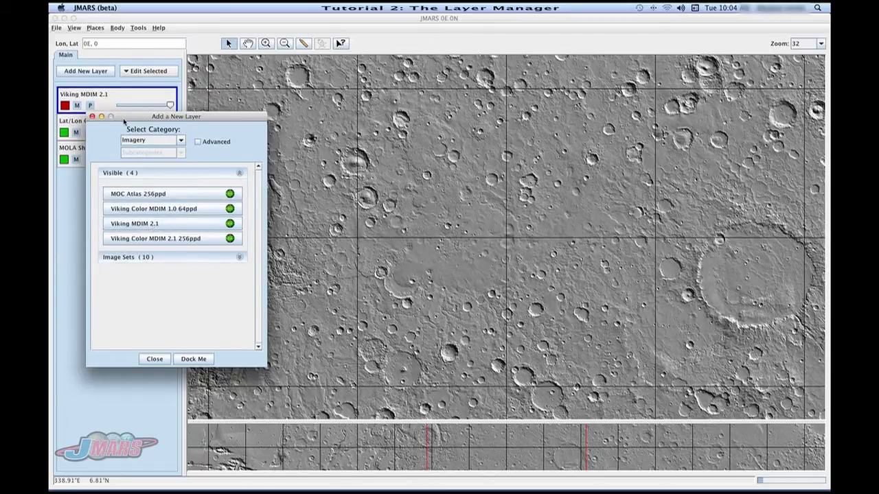
{"action": "left_click", "coordinate": [92, 116]}
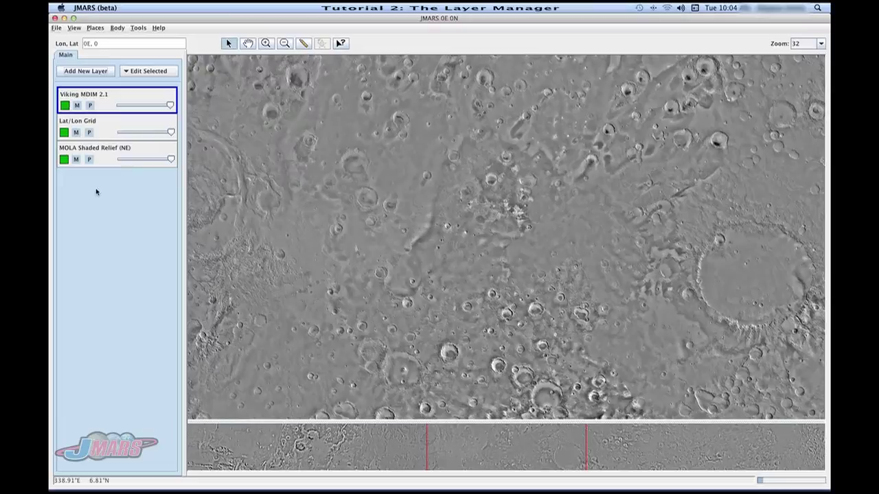
Move the Lat/Lon Grid layer above Viking MDIM 2.1 in the layer list
{"action": "left_click", "coordinate": [112, 127]}
{"action": "left_click", "coordinate": [108, 126]}
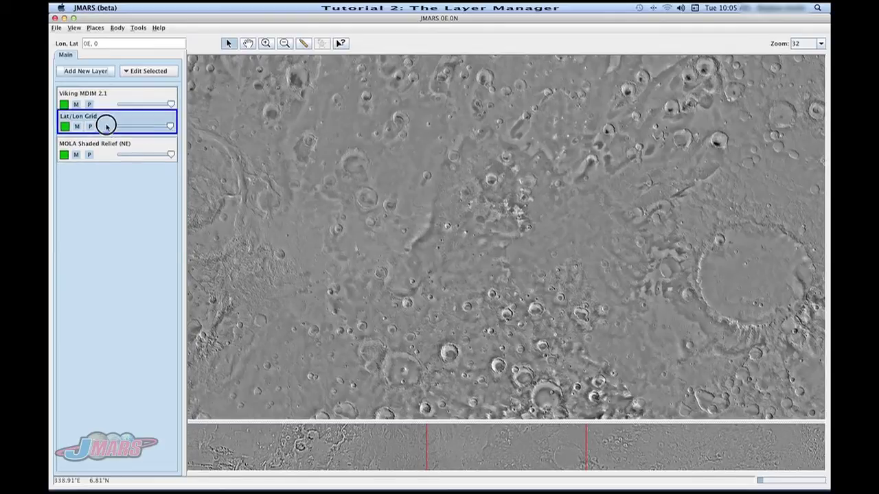
{"action": "left_click_drag", "start_coordinate": [107, 126], "coordinate": [103, 90]}
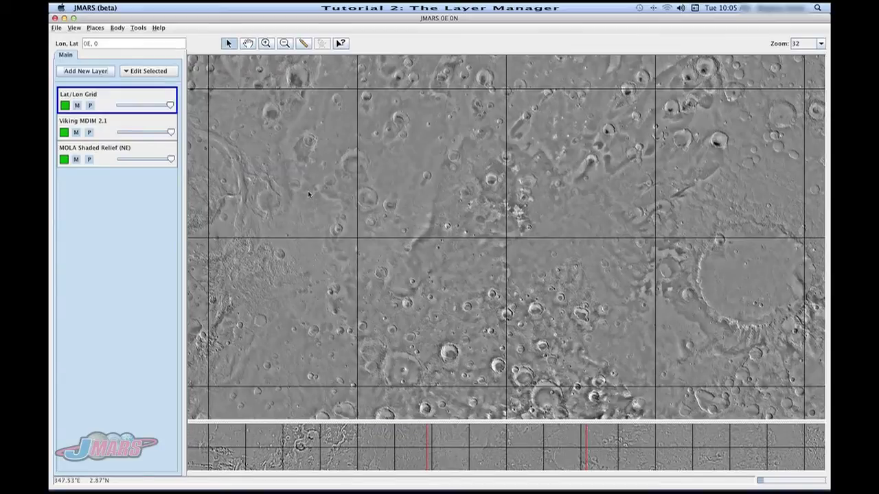
Review the Viking MDIM 2.1 options, keeping the nudge step at 1, and view its chart
{"action": "double_click", "coordinate": [107, 126]}
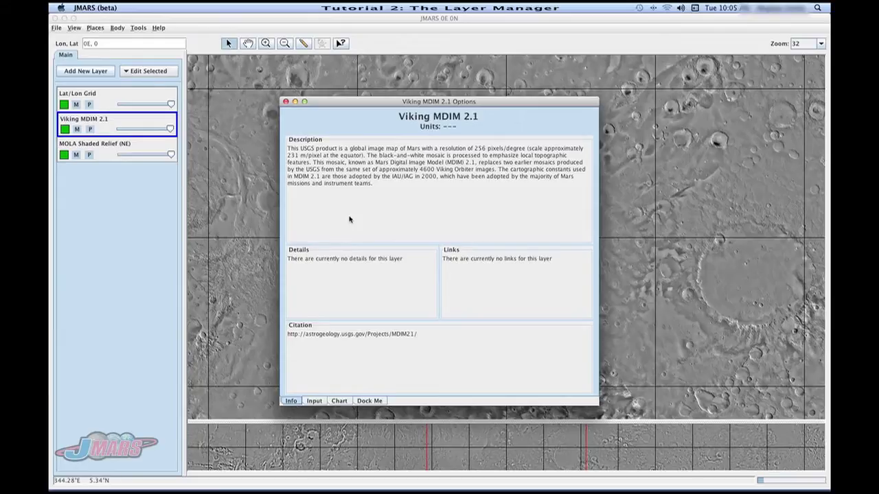
{"action": "left_click", "coordinate": [313, 403]}
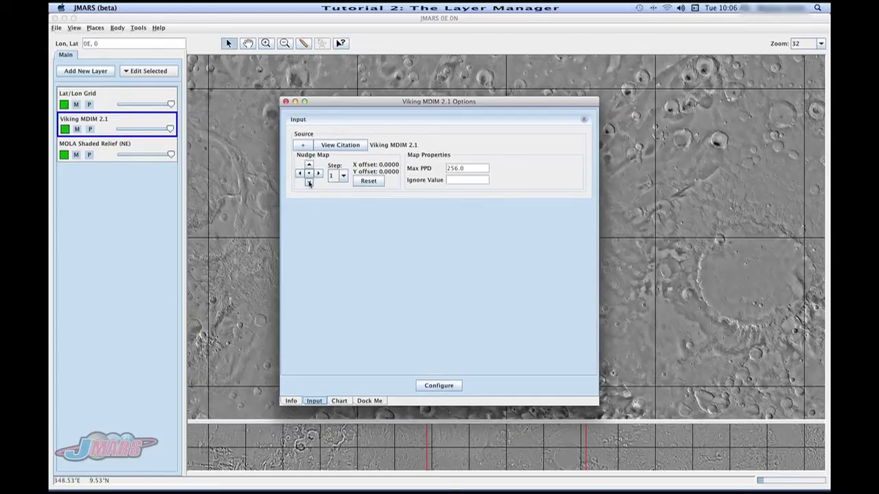
{"action": "left_click", "coordinate": [342, 177]}
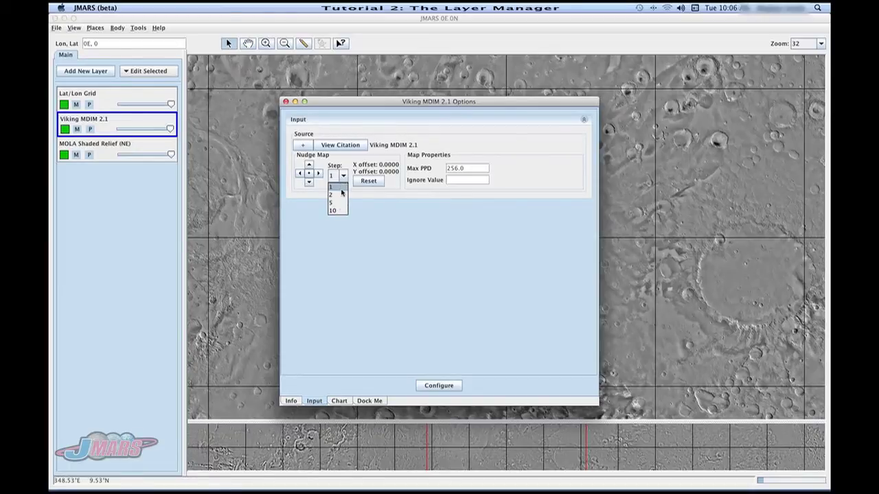
{"action": "left_click", "coordinate": [359, 192]}
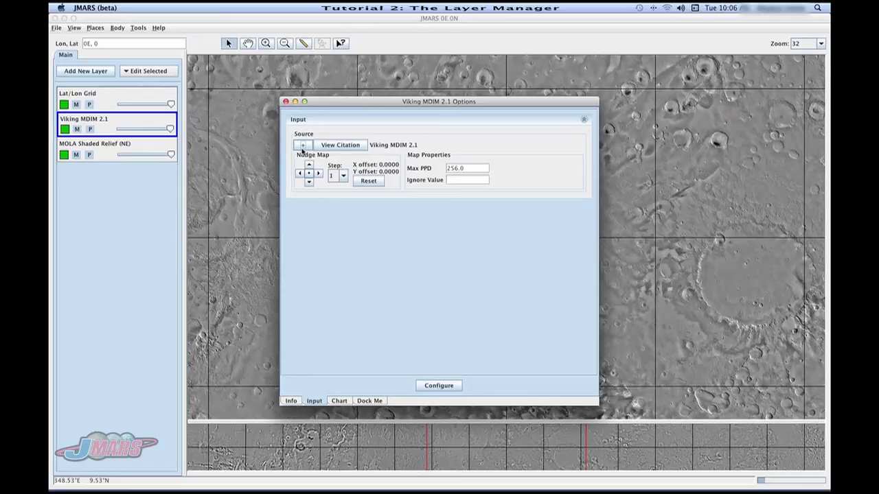
{"action": "left_click", "coordinate": [340, 401]}
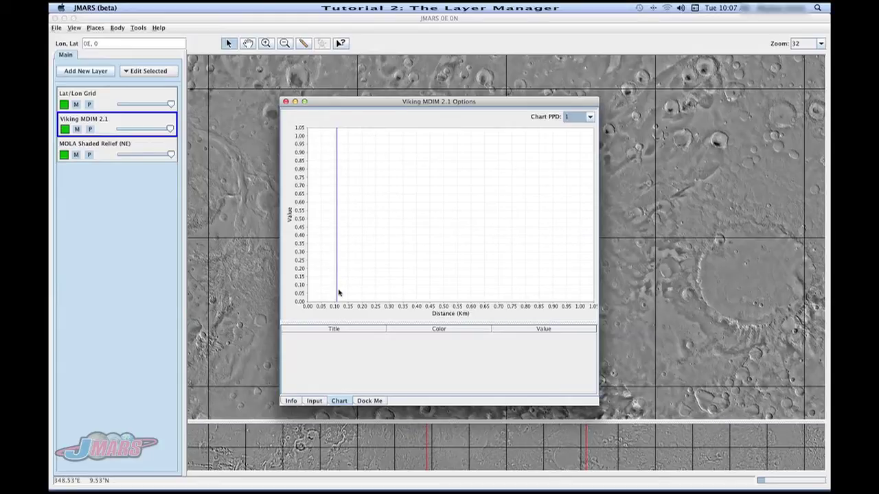
Dock the layer options, return to the main layer list, and narrow the layer panel
{"action": "left_click", "coordinate": [375, 401]}
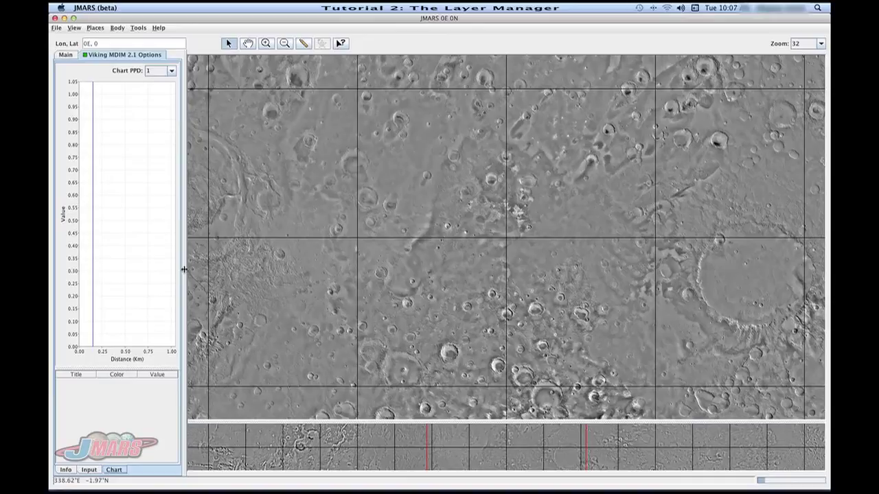
{"action": "left_click_drag", "start_coordinate": [184, 270], "coordinate": [258, 275]}
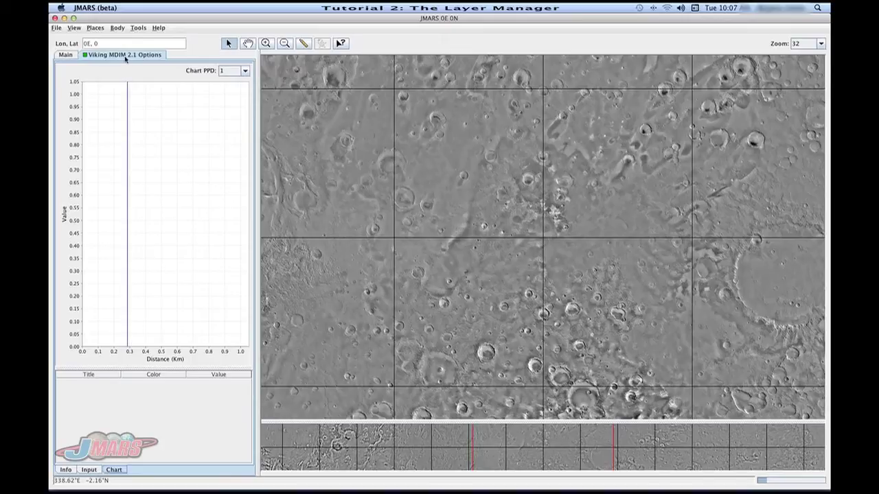
{"action": "left_click", "coordinate": [128, 59]}
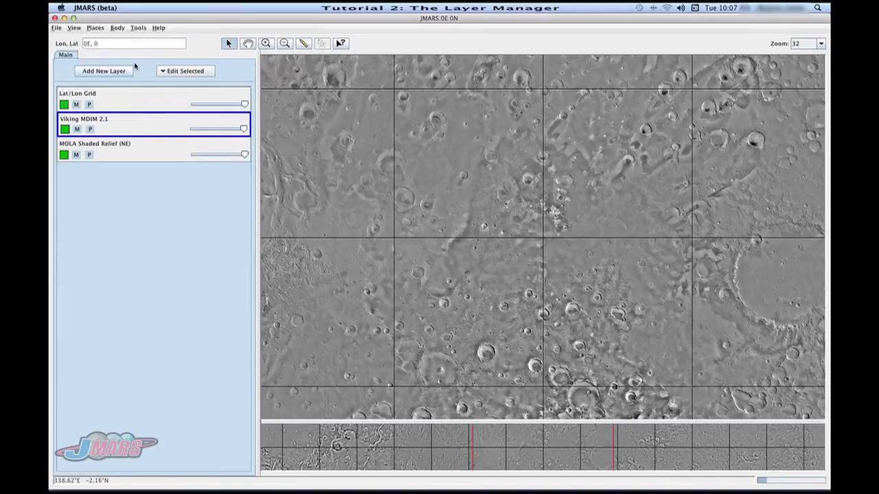
{"action": "left_click_drag", "start_coordinate": [255, 193], "coordinate": [183, 184]}
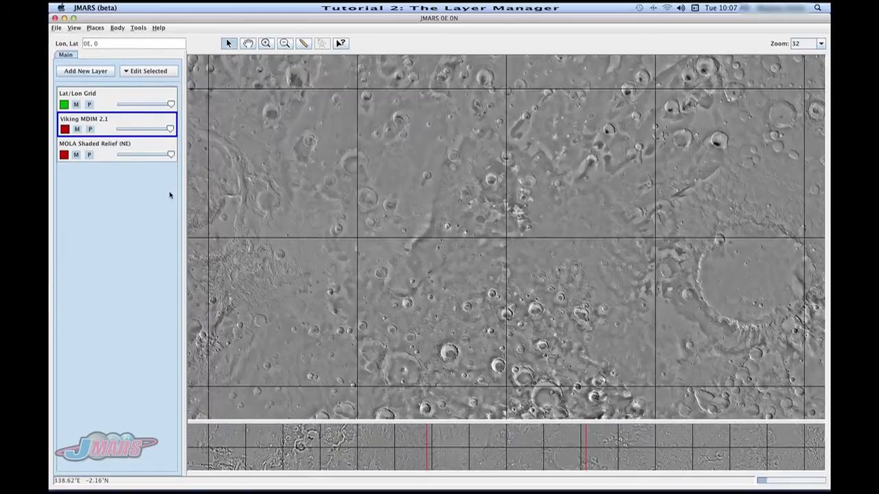
Rename the Viking MDIM 2.1 layer to 'A' through the Change Layer Name dialog
{"action": "left_click", "coordinate": [99, 124]}
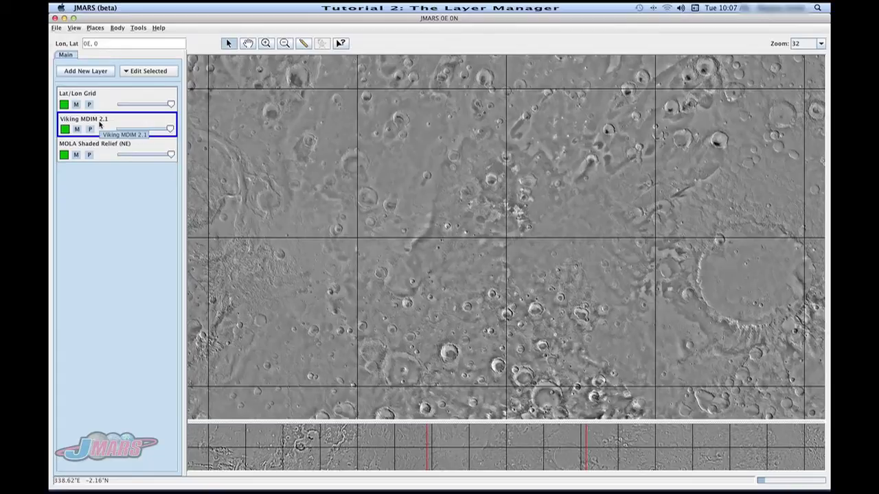
{"action": "right_click", "coordinate": [99, 123]}
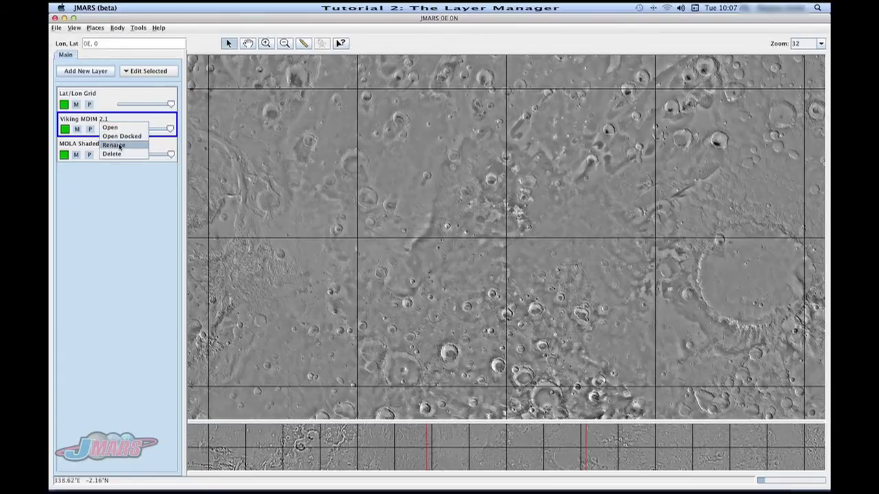
{"action": "left_click", "coordinate": [119, 145]}
{"action": "type", "text": "A"}
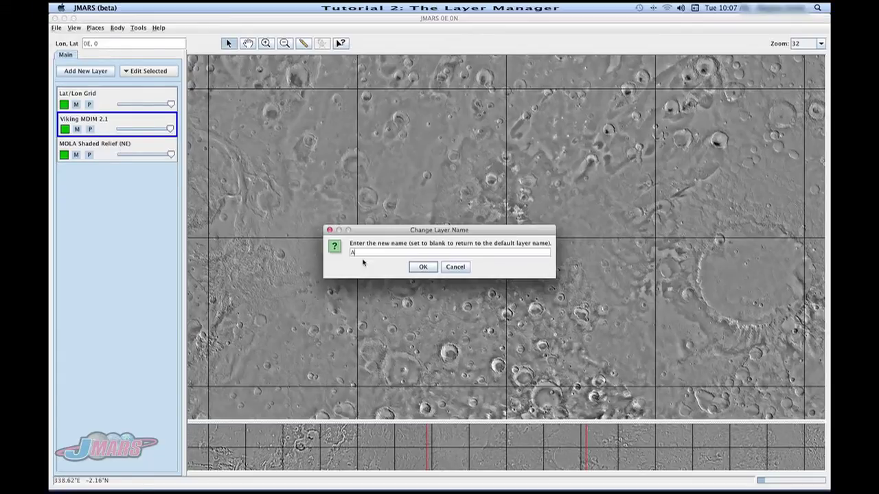
{"action": "left_click", "coordinate": [421, 268]}
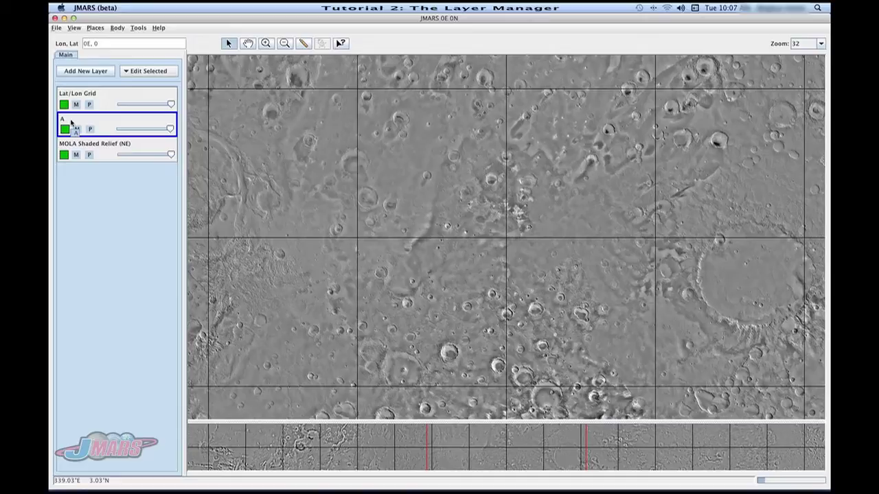
Add a Nomenclature layer labelling map landmarks and open its options window
{"action": "left_click", "coordinate": [62, 71]}
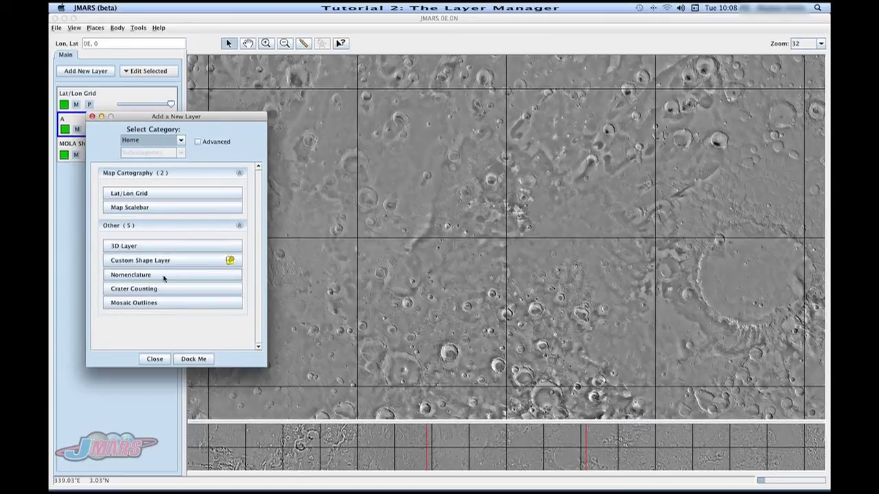
{"action": "left_click", "coordinate": [164, 276]}
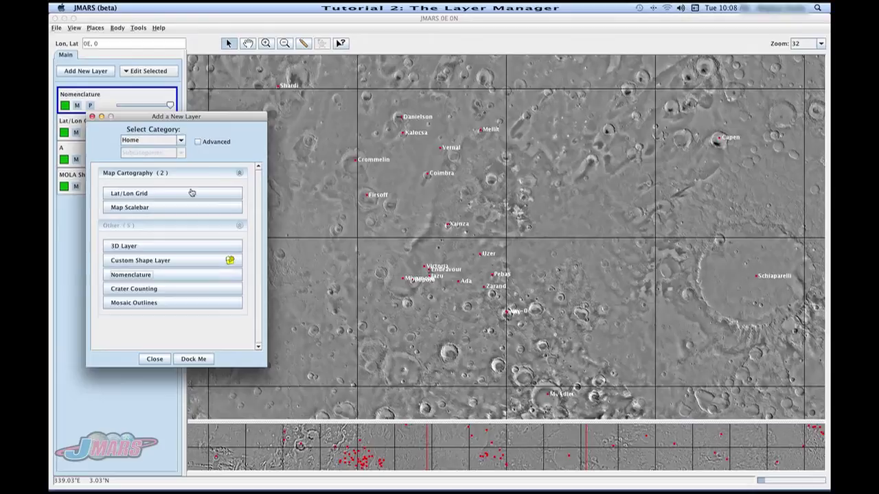
{"action": "left_click", "coordinate": [92, 117]}
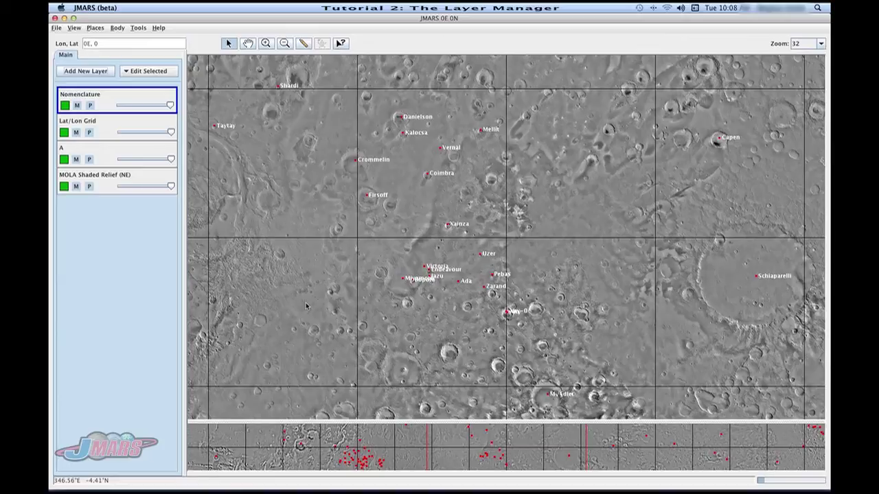
{"action": "left_click", "coordinate": [110, 105]}
{"action": "left_click", "coordinate": [110, 104]}
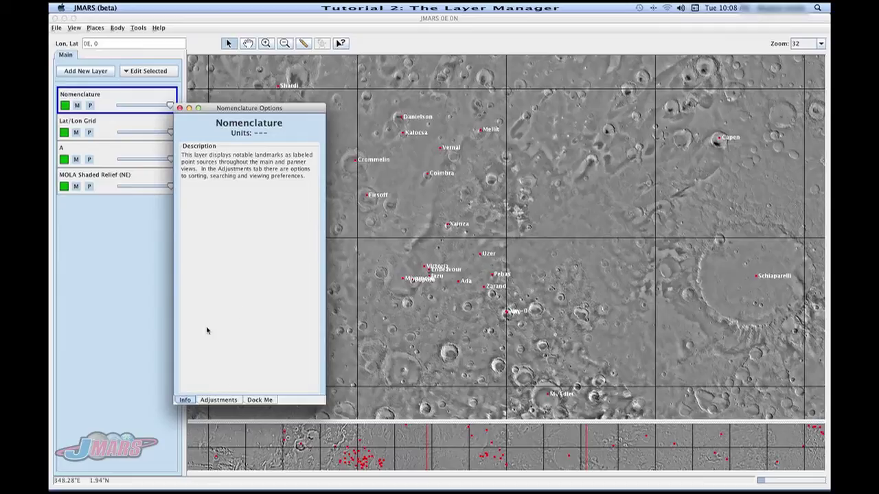
Set the Nomenclature point colour to cyan in the display adjustments
{"action": "left_click", "coordinate": [211, 399]}
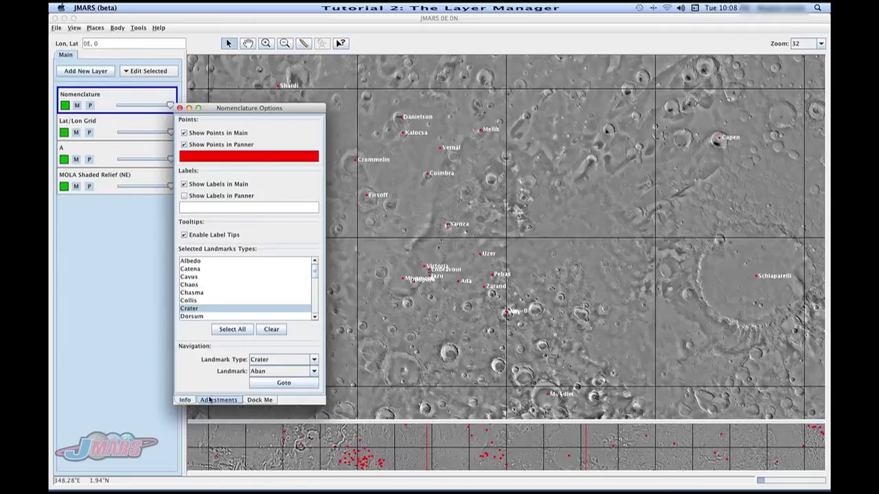
{"action": "left_click", "coordinate": [197, 155]}
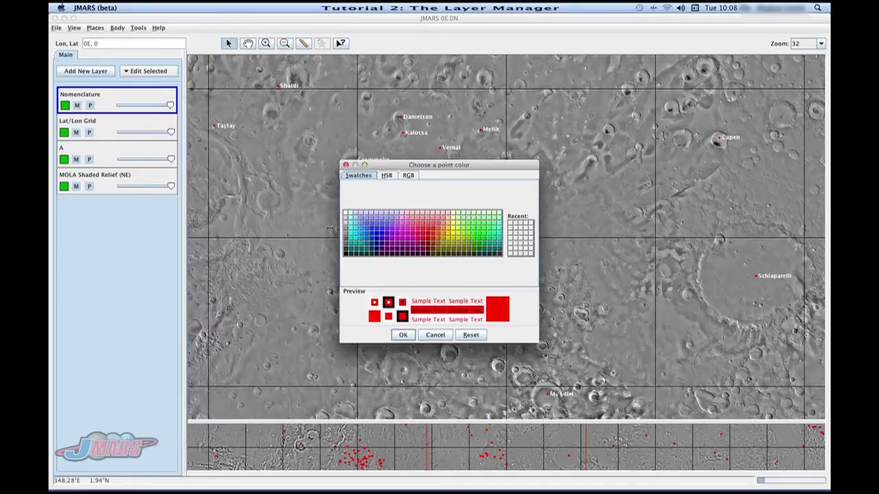
{"action": "left_click", "coordinate": [353, 235]}
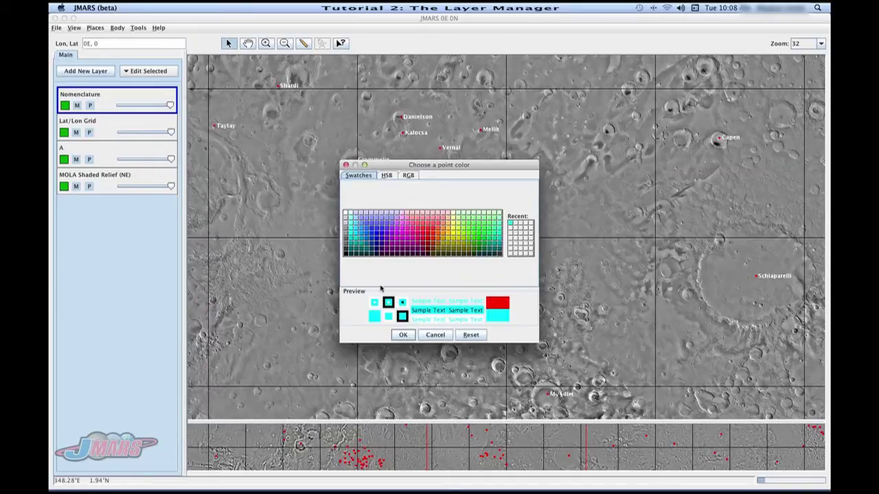
{"action": "left_click", "coordinate": [401, 336]}
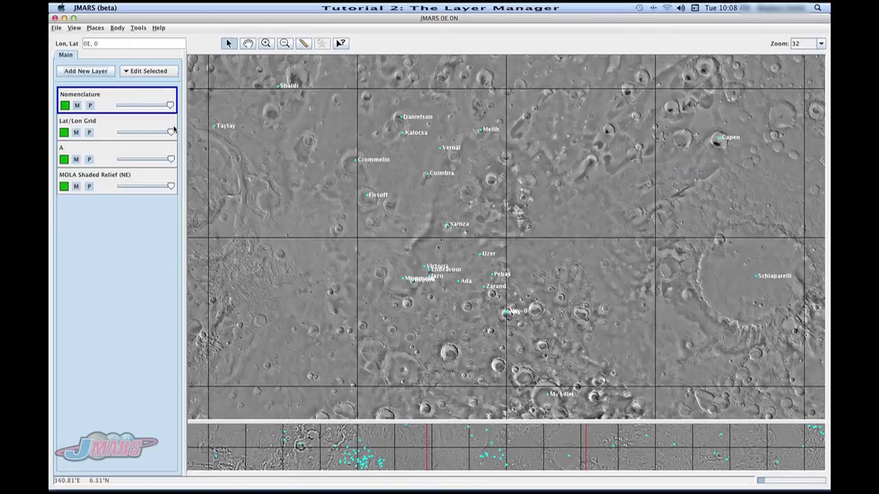
{"action": "double_click", "coordinate": [120, 104]}
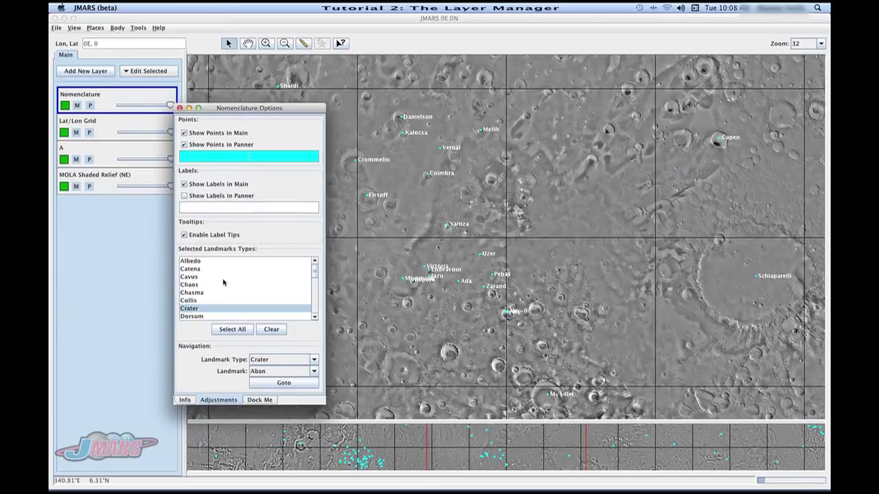
Filter landmarks to Cavus only, centre the map on Amenthes Cavi, and close the options
{"action": "mouse_move", "coordinate": [223, 282]}
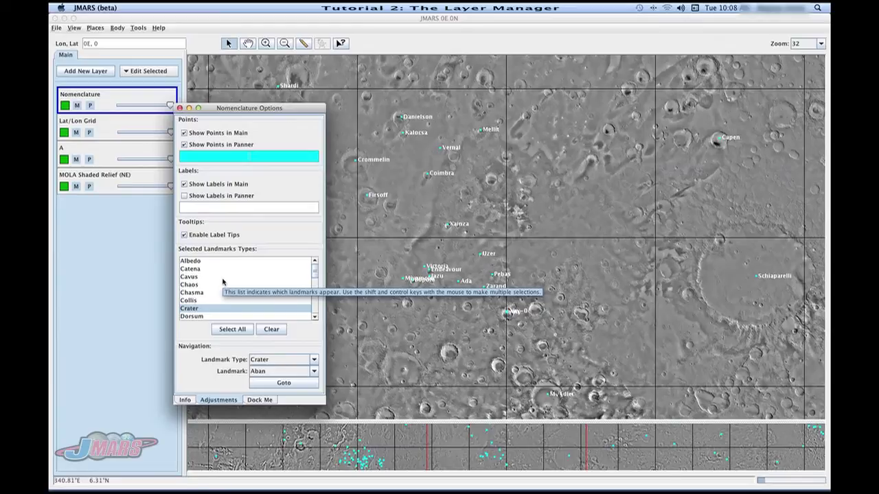
{"action": "left_click", "coordinate": [198, 277]}
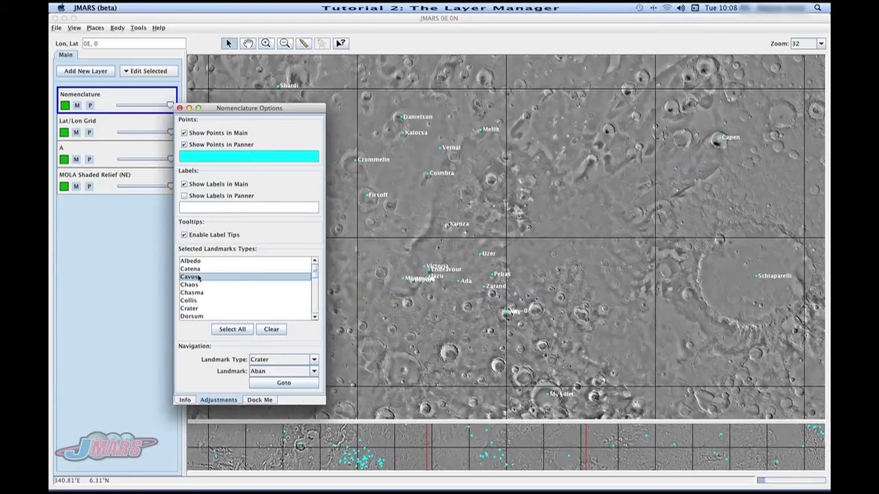
{"action": "left_click", "coordinate": [297, 383]}
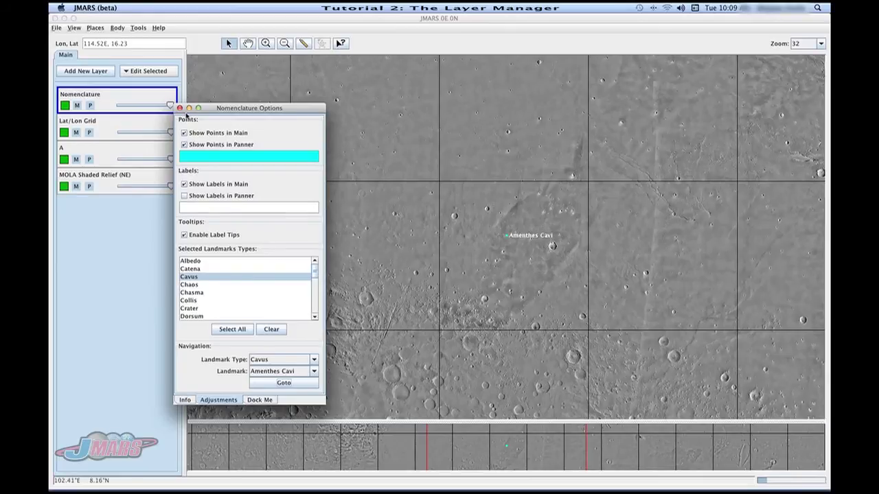
{"action": "left_click", "coordinate": [179, 108]}
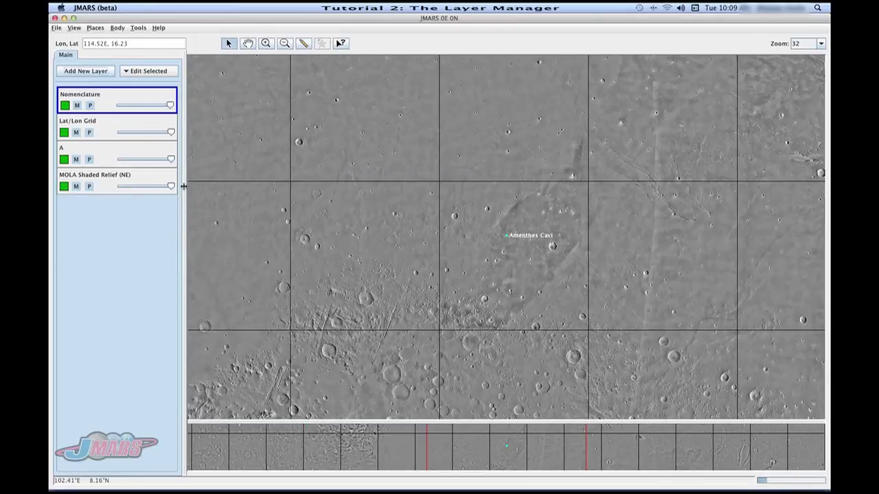